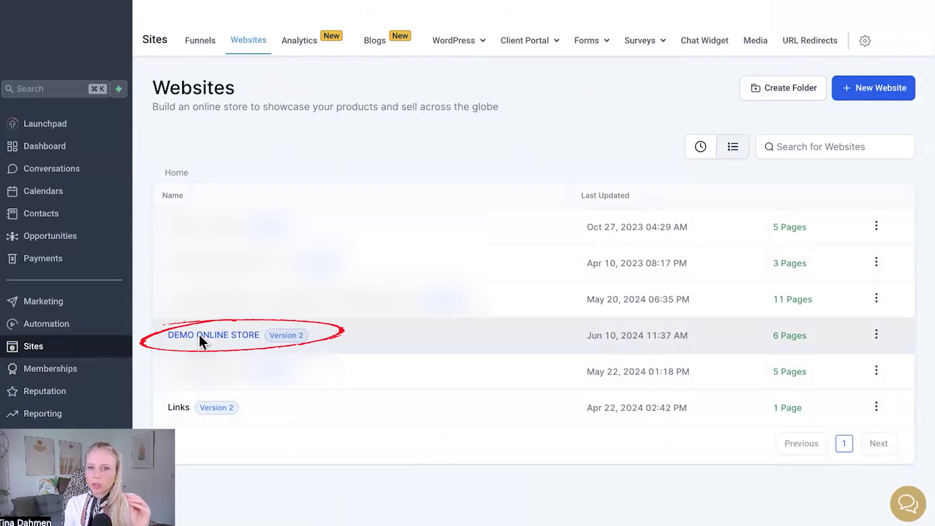
# - Open the DEMO ONLINE STORE website and edit its page 1 in a new tab
pyautogui.click(200, 336)
pyautogui.click(202, 331)
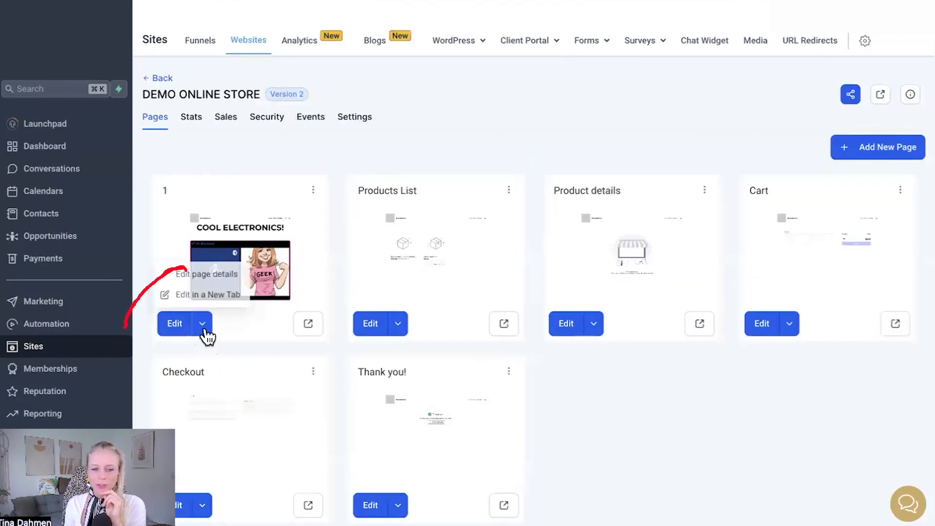
pyautogui.click(201, 298)
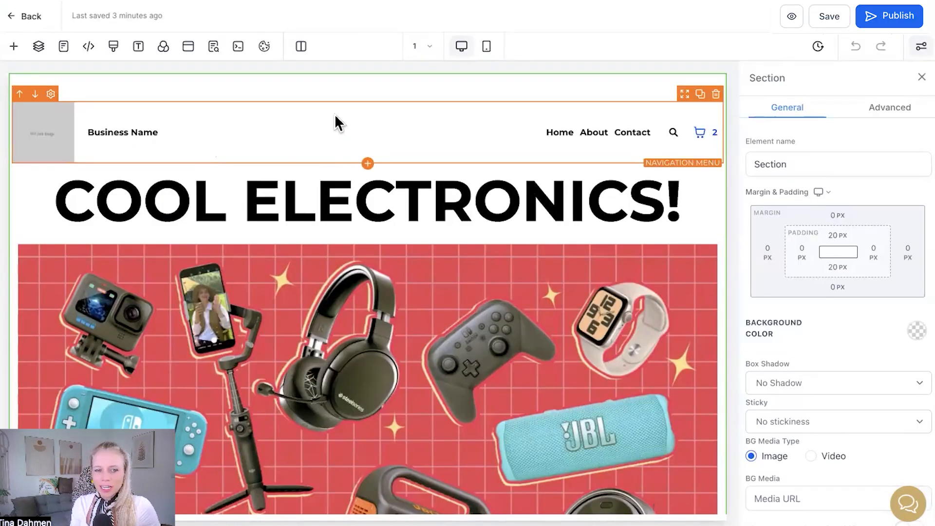
# - Delete the existing navigation menu and add a new Navigation Menu element above the COOL ELECTRONICS! headline
pyautogui.click(451, 134)
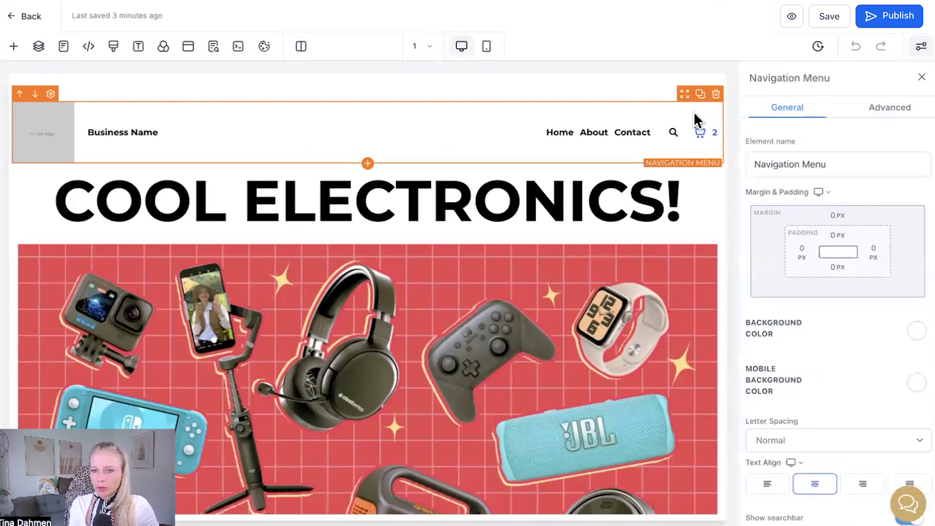
pyautogui.click(715, 94)
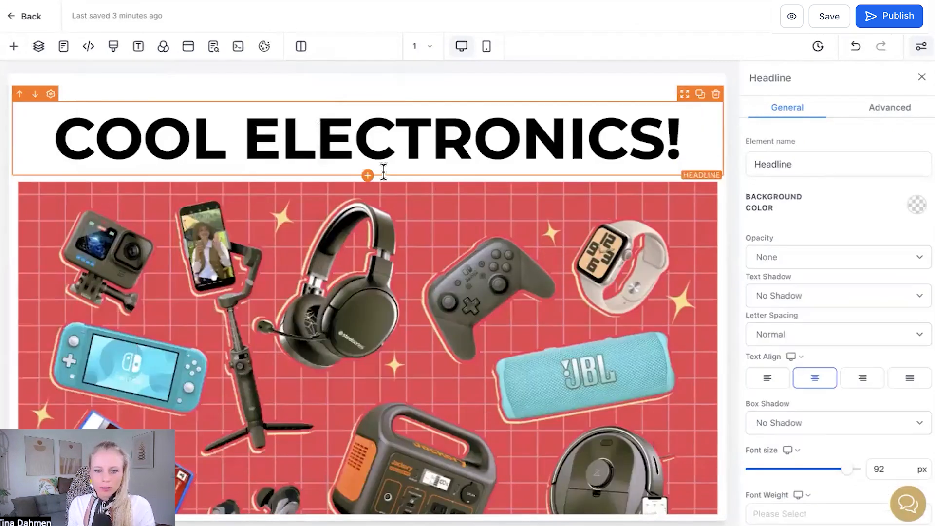
pyautogui.click(368, 175)
pyautogui.click(267, 118)
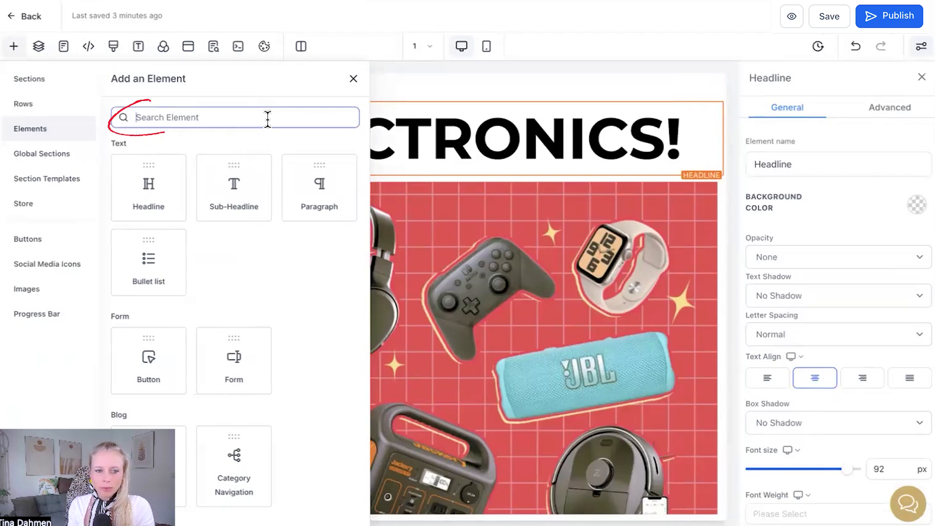
pyautogui.write('menu')
pyautogui.moveTo(146, 205); pyautogui.dragTo(276, 127)
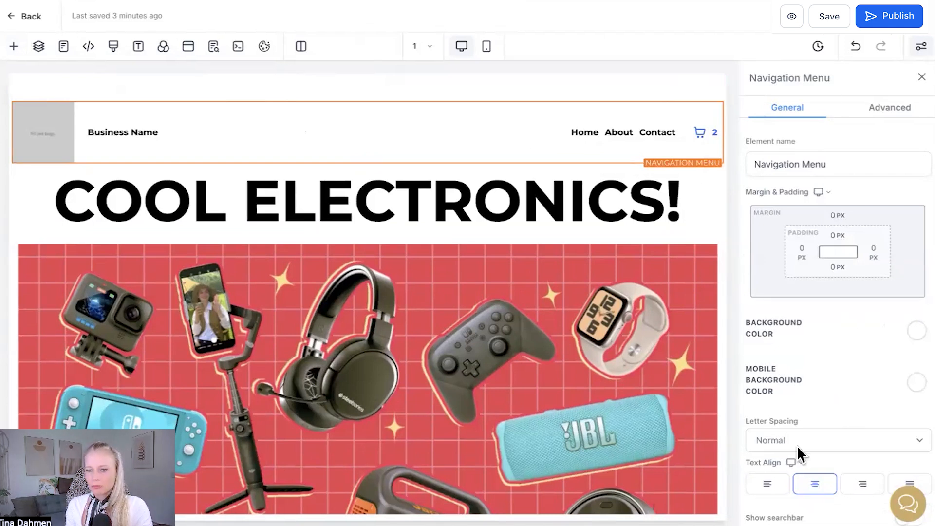
# - Turn on the Show searchbar option for the new navigation menu
pyautogui.scroll(-2, 846, 391)
pyautogui.scroll(-3, 845, 390)
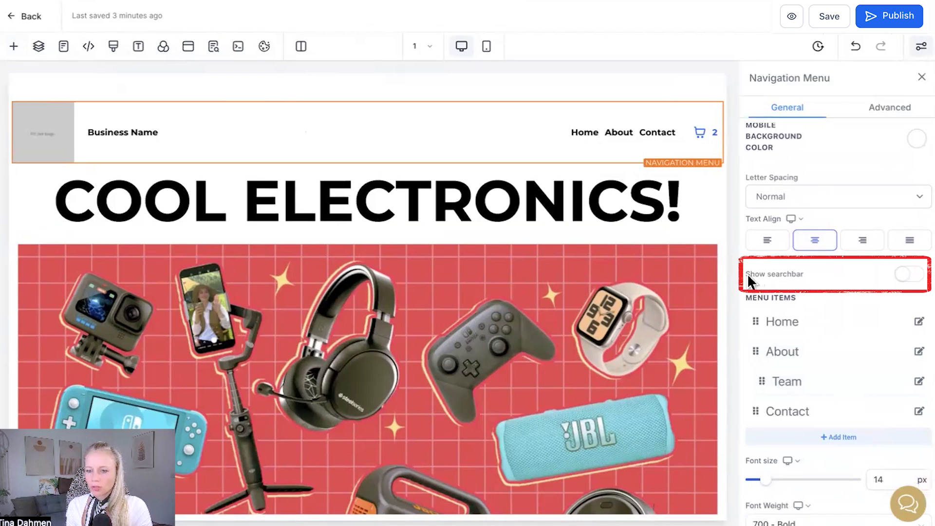
pyautogui.click(917, 275)
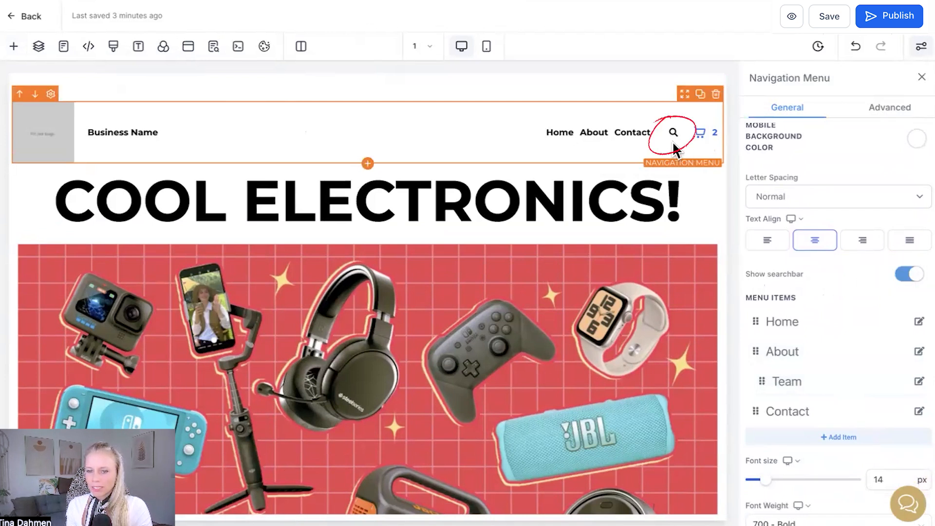
pyautogui.click(905, 275)
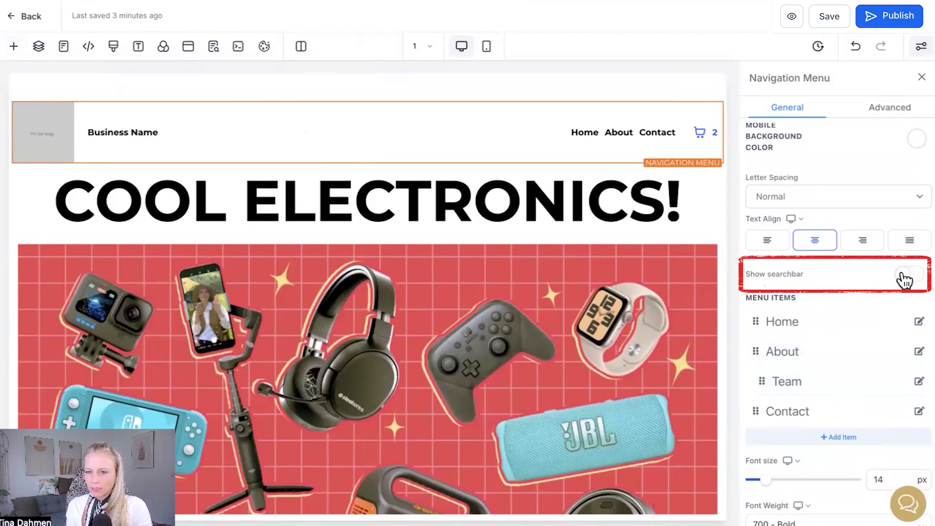
pyautogui.click(909, 274)
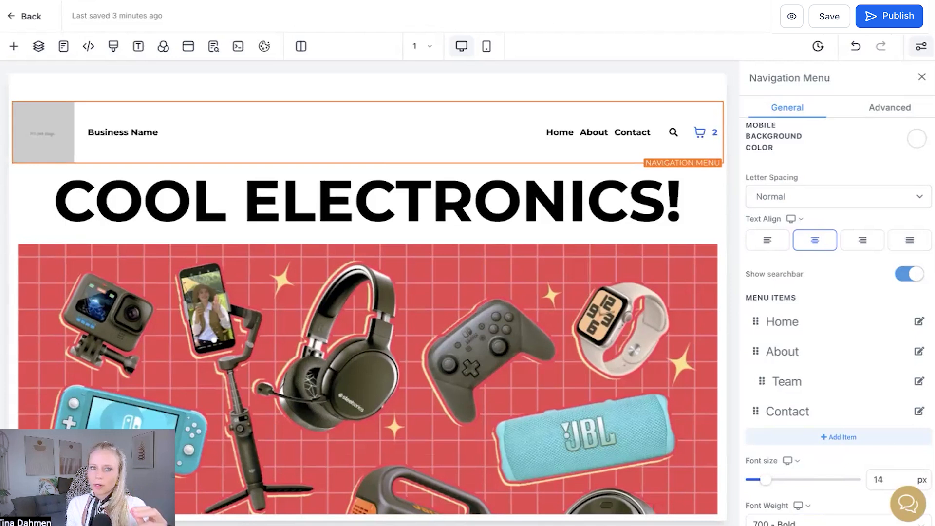
# - Add a Searchbar element between the navigation menu and the headline
pyautogui.click(367, 164)
pyautogui.write('sea')
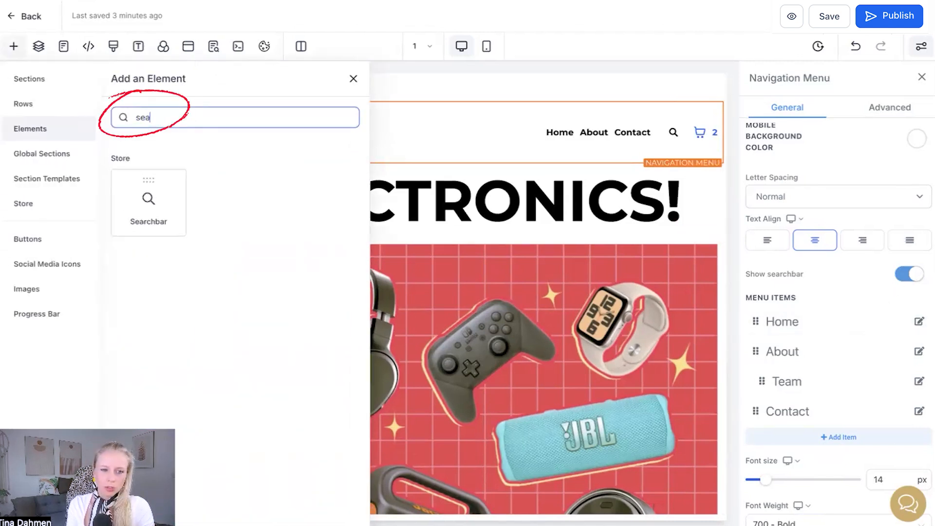
pyautogui.moveTo(153, 209)
pyautogui.mouseDown()
pyautogui.moveTo(289, 191)
pyautogui.moveTo(341, 197)
pyautogui.mouseUp()
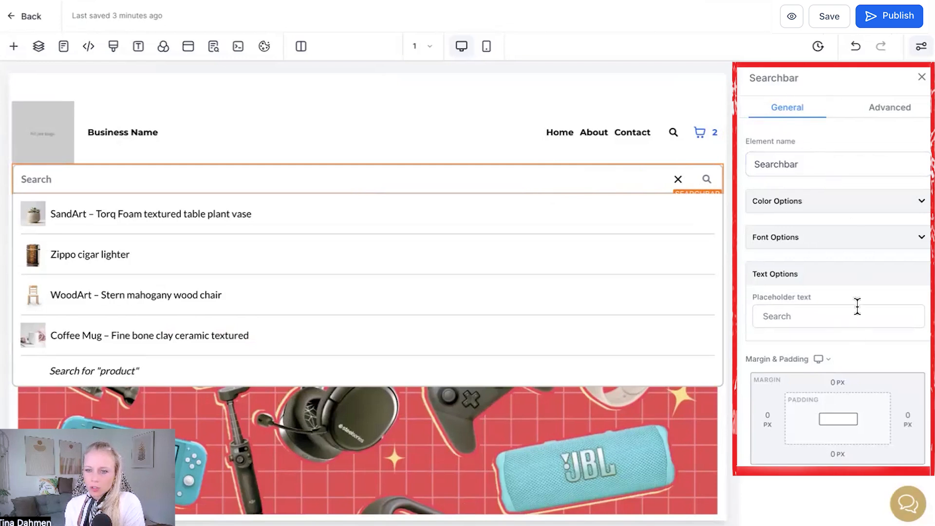
# - Set the search bar's dropdown background color to pink, #F211A3FF
pyautogui.click(853, 201)
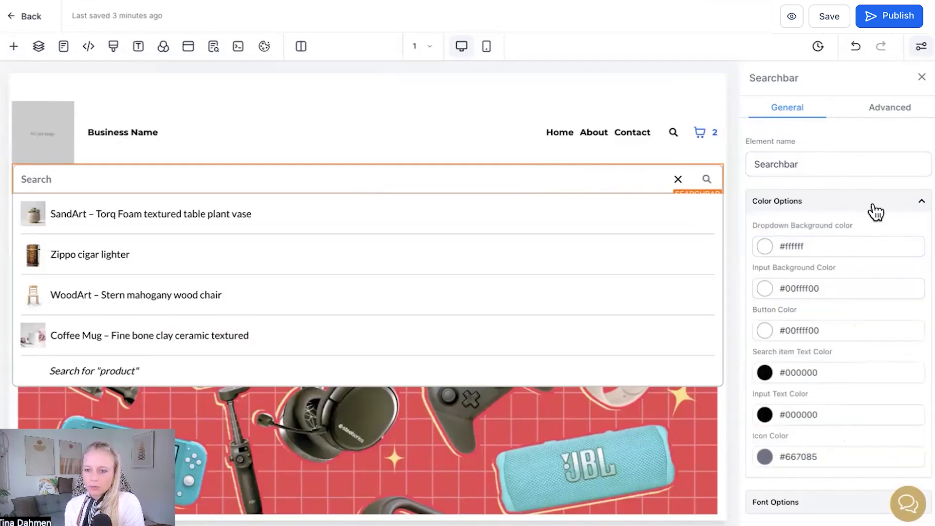
pyautogui.click(795, 245)
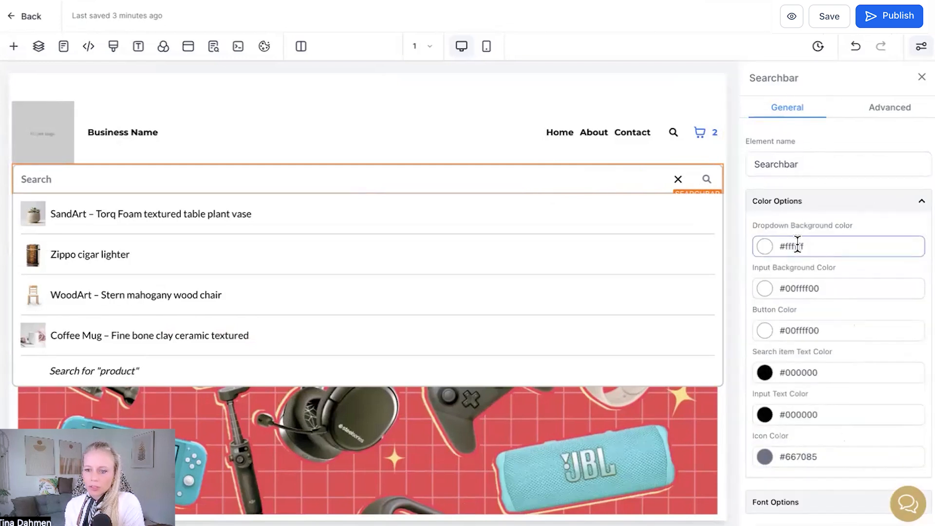
pyautogui.click(764, 249)
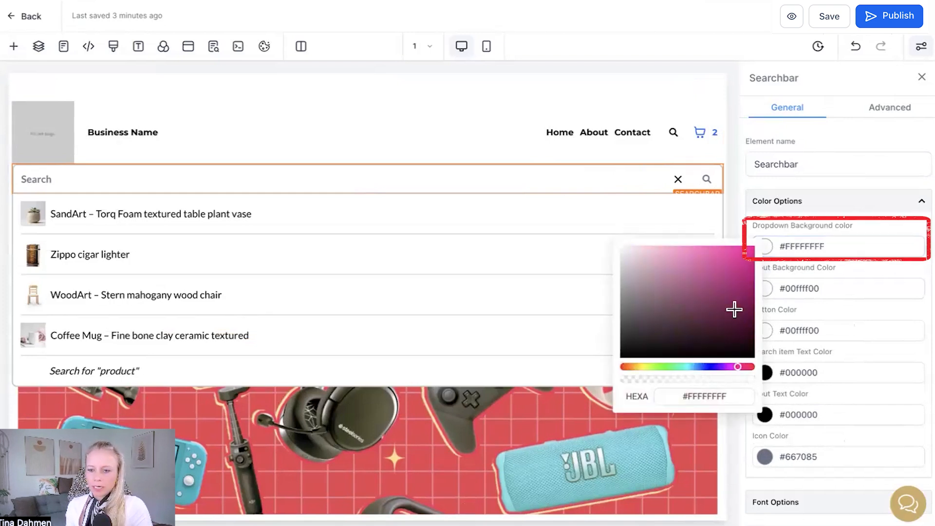
pyautogui.click(745, 251)
pyautogui.click(798, 222)
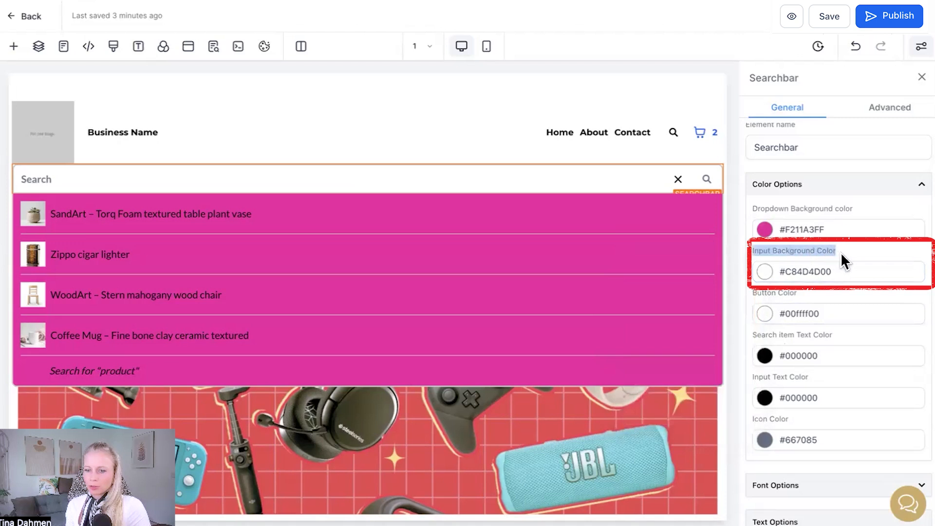
# - Set the search bar's input background color to opaque near-black, #070707FF
pyautogui.click(764, 272)
pyautogui.click(646, 374)
pyautogui.click(625, 380)
pyautogui.moveTo(716, 404); pyautogui.dragTo(752, 405)
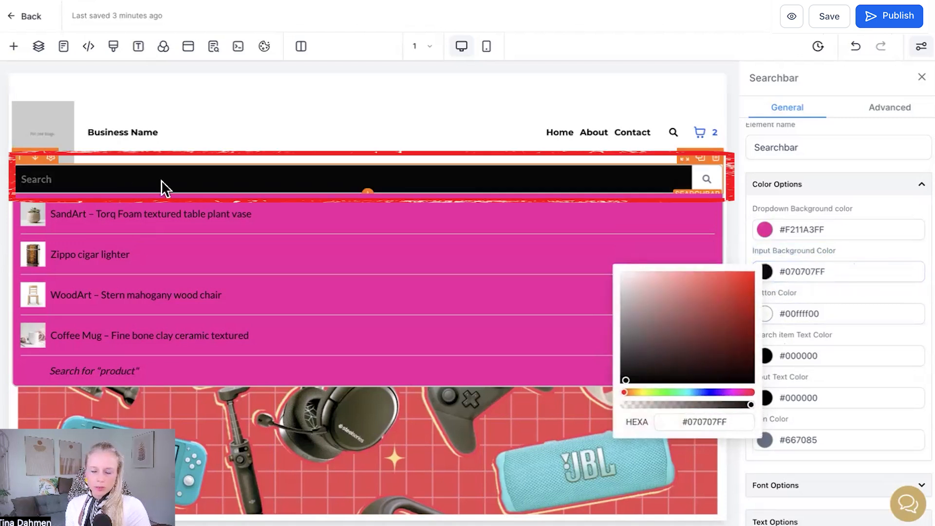
pyautogui.click(478, 179)
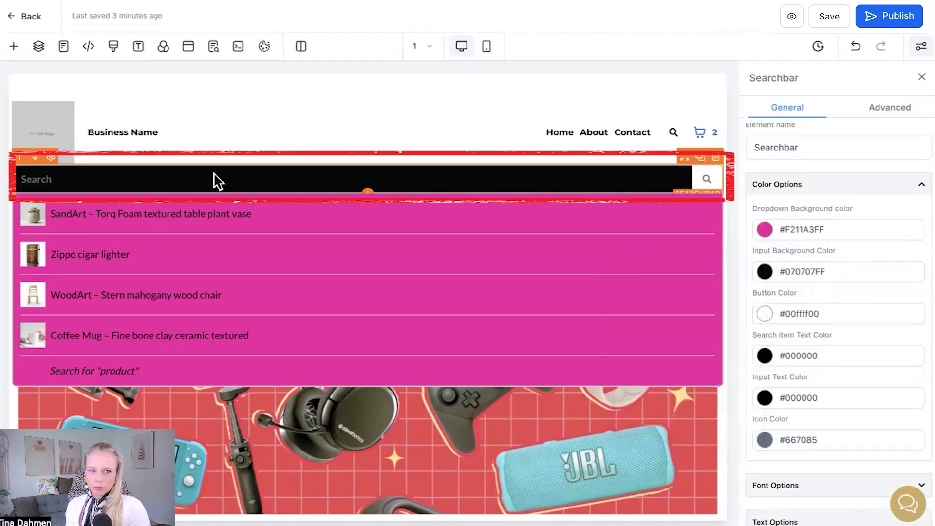
# - Set the search bar's button color to fully opaque cyan, #0CF4F4FF
pyautogui.click(766, 314)
pyautogui.click(725, 345)
pyautogui.click(748, 318)
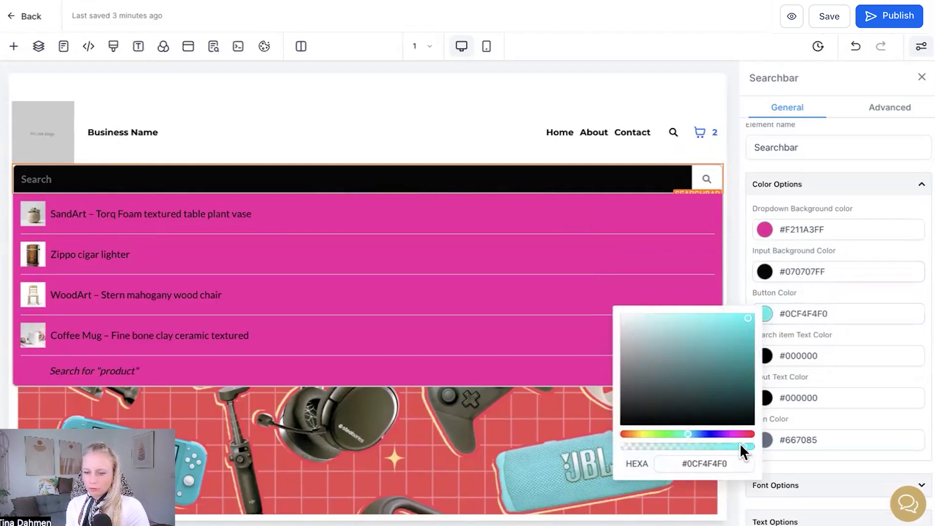
pyautogui.moveTo(740, 443); pyautogui.dragTo(754, 445)
pyautogui.click(763, 253)
# - Set the search bar's search item text color to yellow, #FFC300FF
pyautogui.scroll(-1, 805, 292)
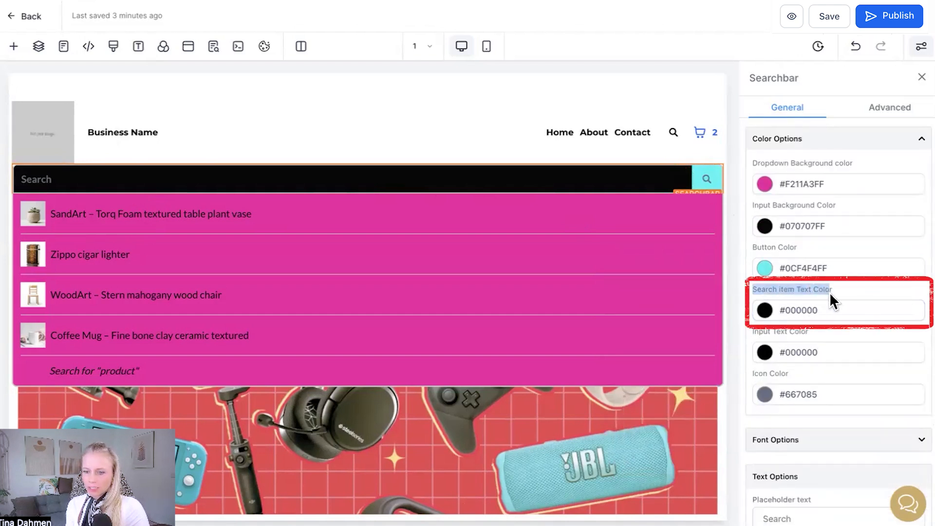
pyautogui.click(764, 315)
pyautogui.moveTo(753, 314); pyautogui.dragTo(760, 307)
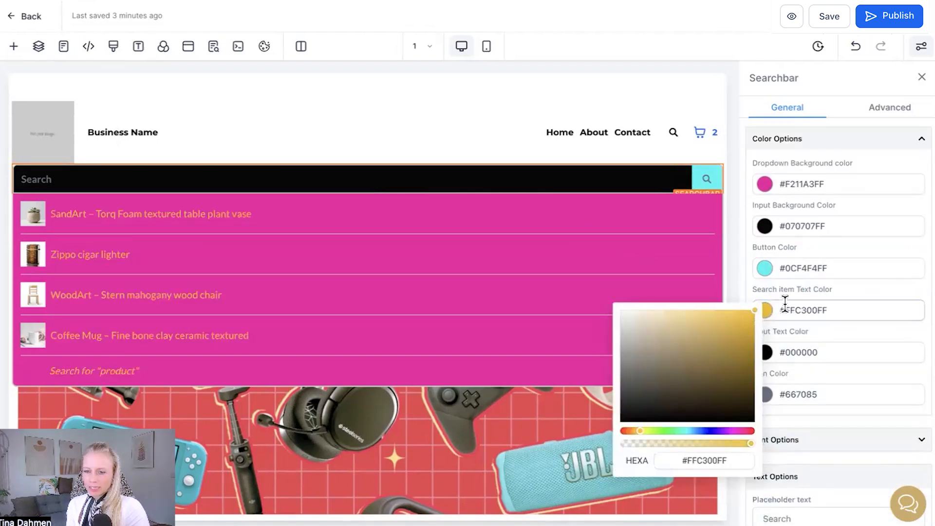
pyautogui.click(787, 290)
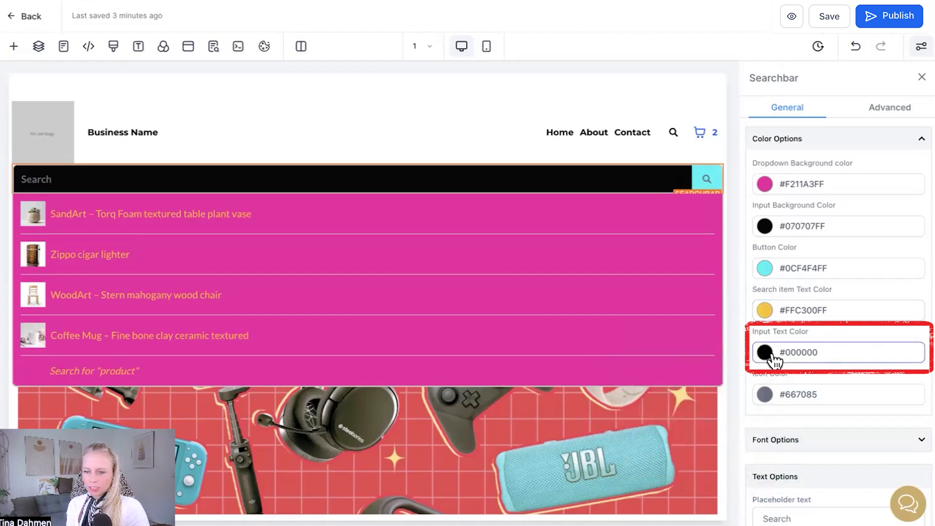
# - Set the search bar's input text color to opaque off-white, #F2F1F1FF
pyautogui.click(768, 356)
pyautogui.moveTo(734, 440)
pyautogui.mouseDown()
pyautogui.moveTo(678, 440)
pyautogui.moveTo(621, 358)
pyautogui.mouseUp()
pyautogui.click(431, 192)
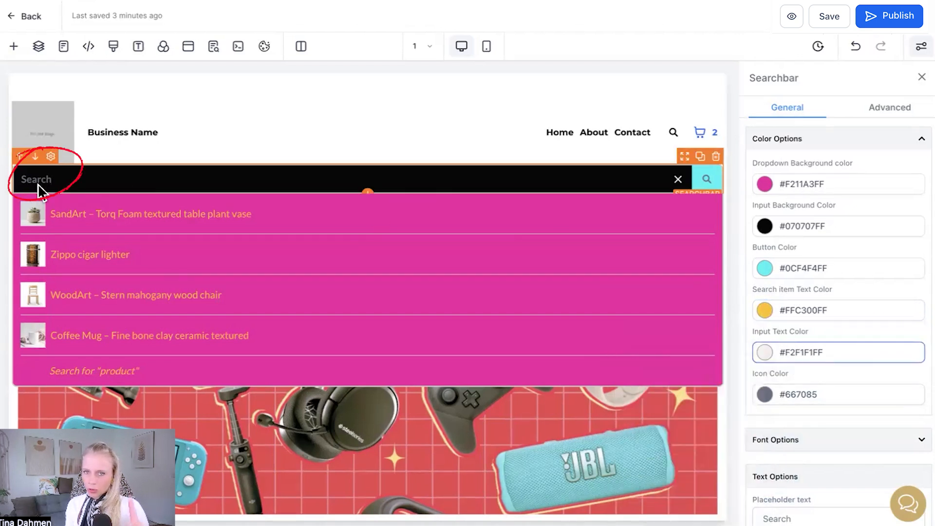
# - Set the search bar's icon color to opaque blue, #0852EFFF
pyautogui.click(765, 400)
pyautogui.moveTo(715, 371); pyautogui.dragTo(752, 321)
pyautogui.moveTo(729, 447); pyautogui.dragTo(777, 448)
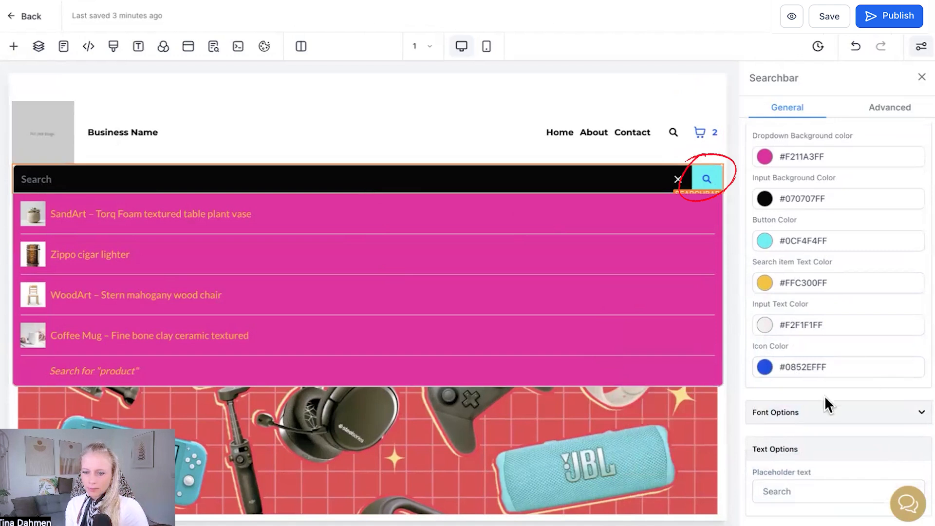
# - Examine the search bar's font options, comparing the font size settings for desktop and mobile
pyautogui.scroll(-2, 834, 395)
pyautogui.click(837, 300)
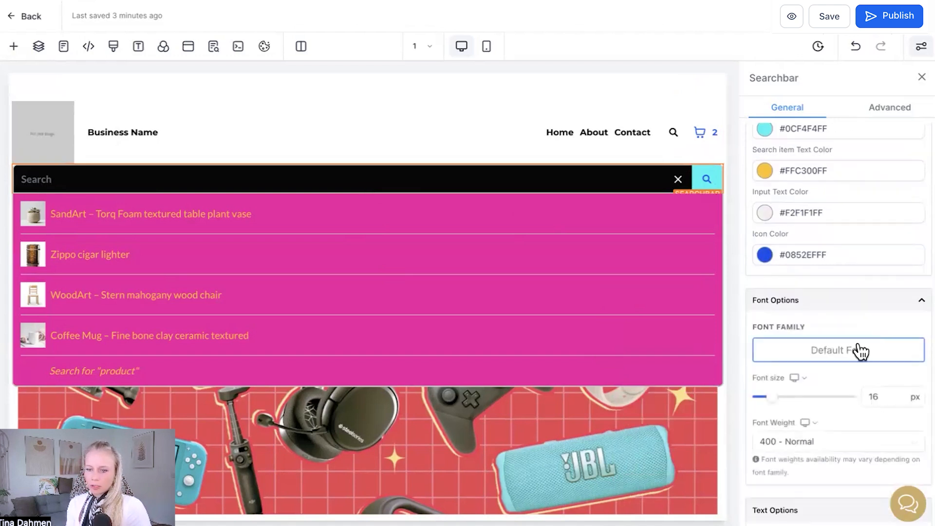
pyautogui.scroll(-1, 857, 351)
pyautogui.moveTo(880, 350); pyautogui.dragTo(861, 349)
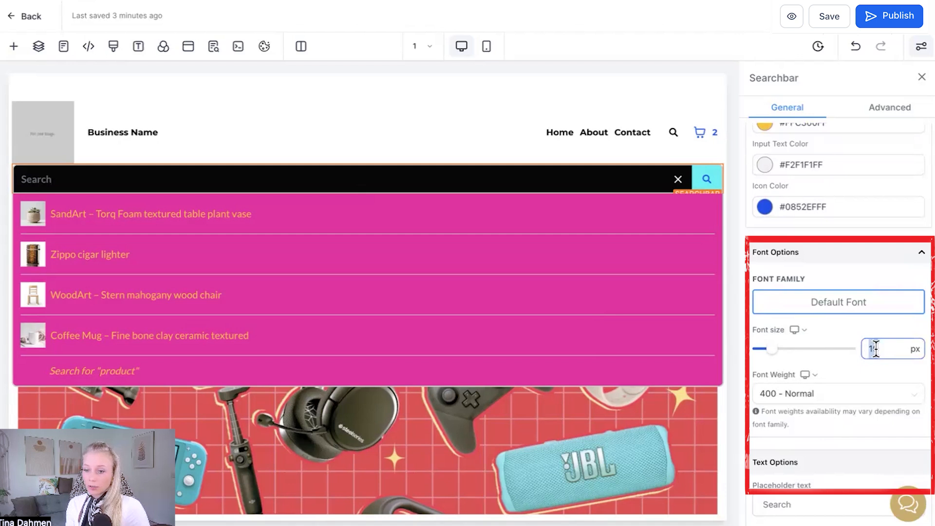
pyautogui.click(802, 329)
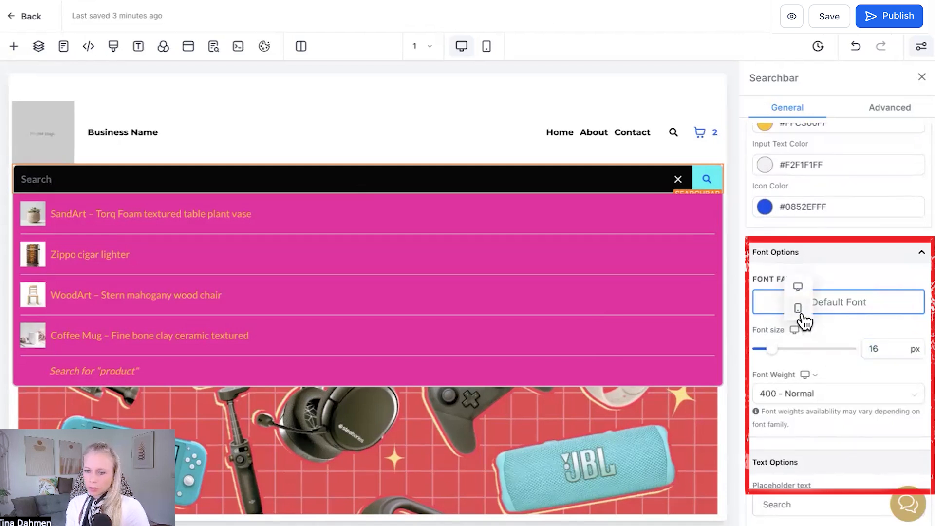
pyautogui.click(798, 308)
pyautogui.click(880, 349)
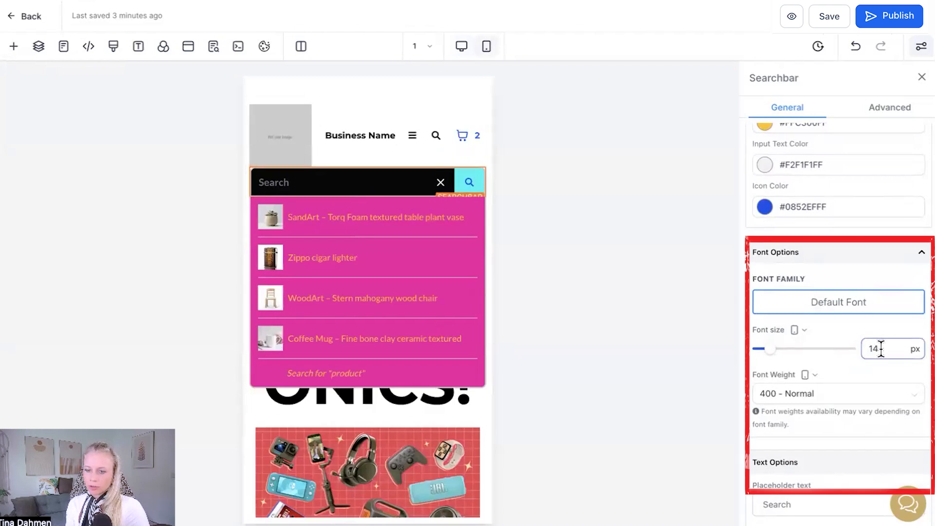
pyautogui.click(803, 329)
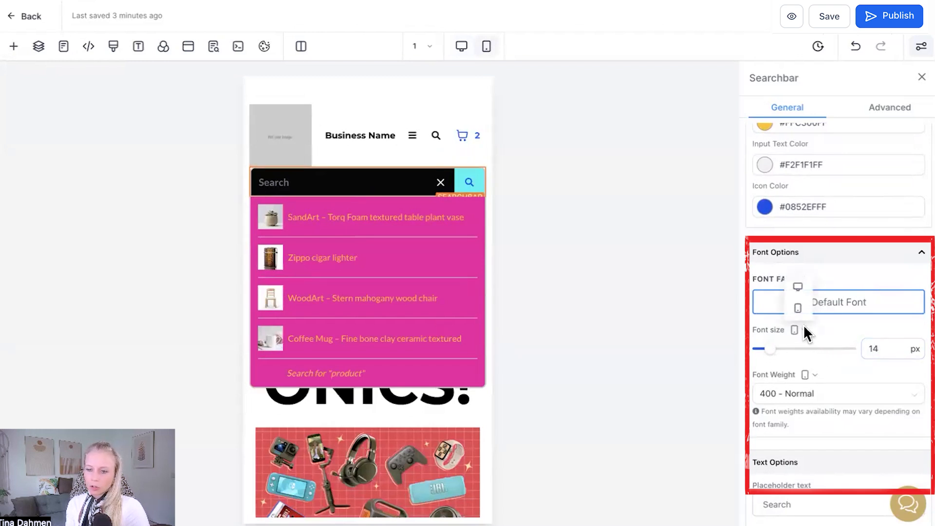
pyautogui.click(802, 291)
# - Set the search bar's desktop font weight to 100 - Thin
pyautogui.scroll(-1, 820, 360)
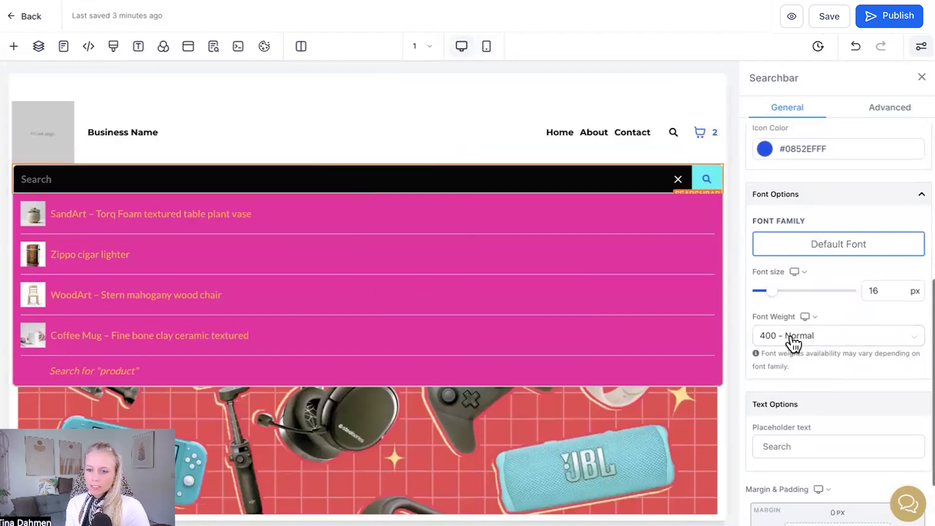
pyautogui.moveTo(753, 316); pyautogui.dragTo(779, 317)
pyautogui.click(875, 340)
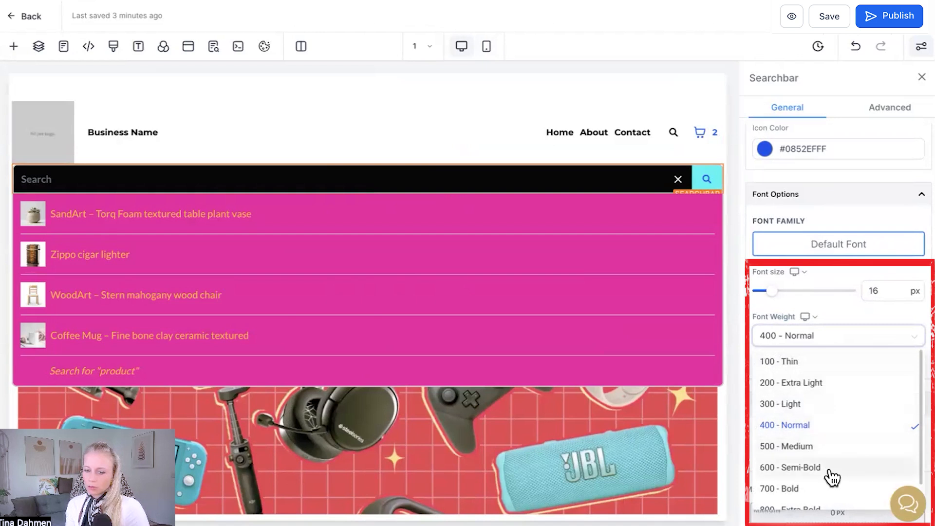
pyautogui.click(800, 368)
# - Change the search bar's placeholder text to "Search your next purchase"
pyautogui.scroll(-3, 863, 402)
pyautogui.click(816, 344)
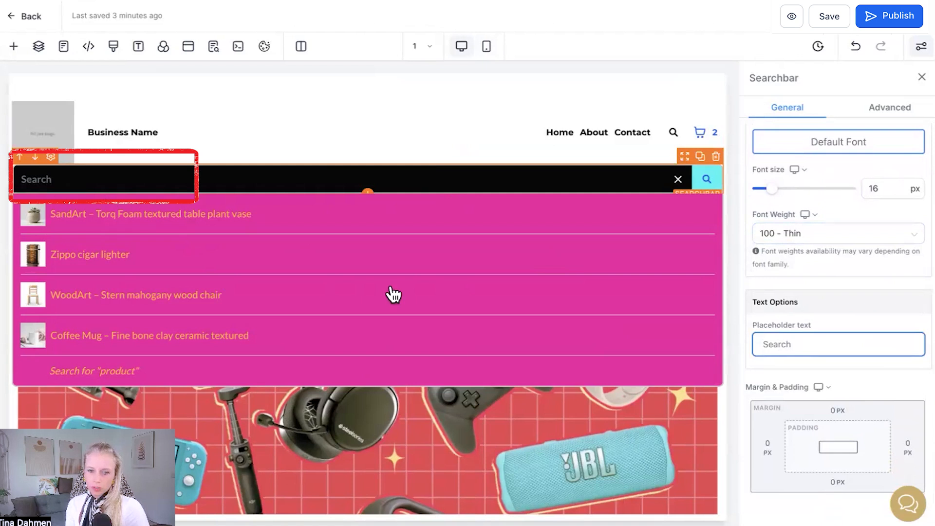
pyautogui.write('your next purchase')
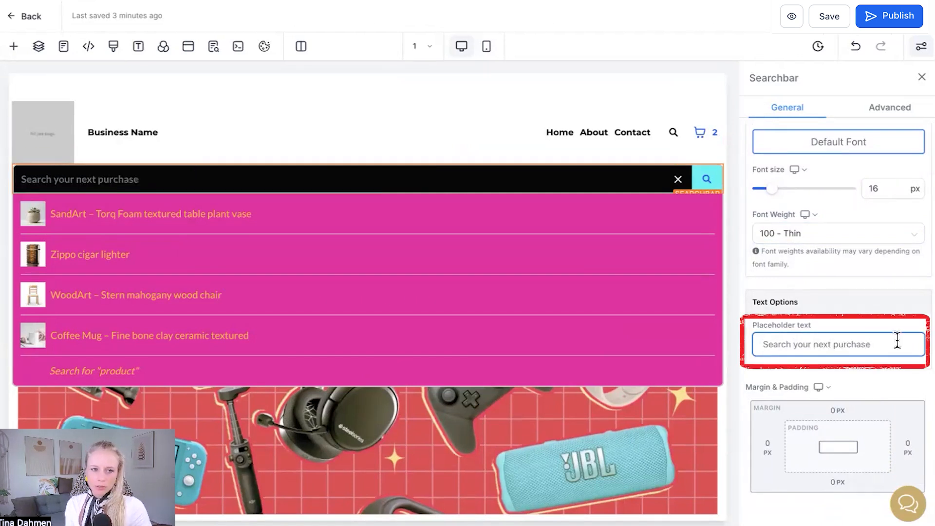
pyautogui.tripleClick(834, 342)
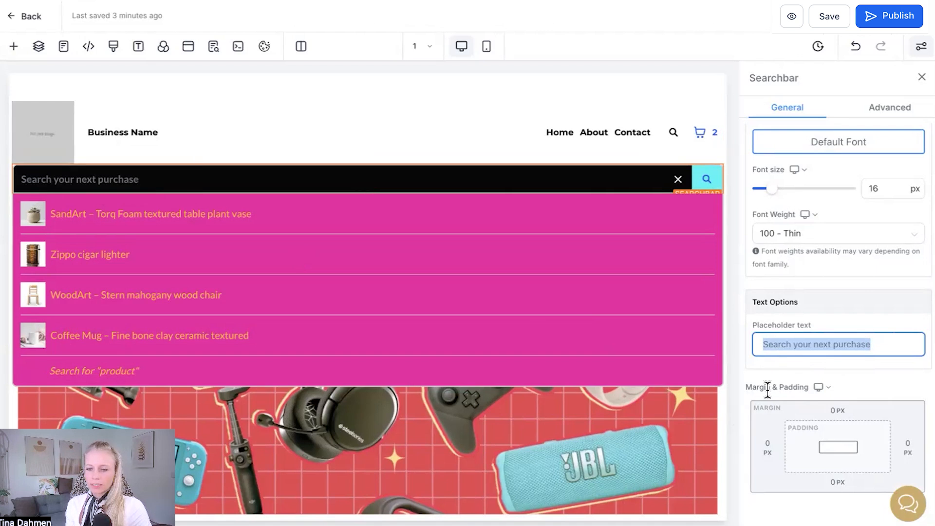
pyautogui.moveTo(746, 388); pyautogui.dragTo(823, 399)
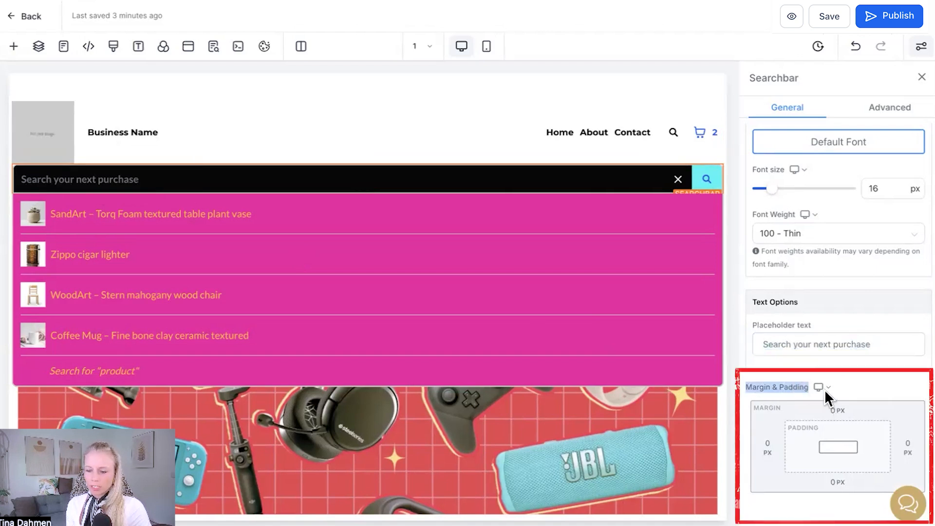
# - Set the search bar's top and bottom margins to 20 px for desktop
pyautogui.click(825, 388)
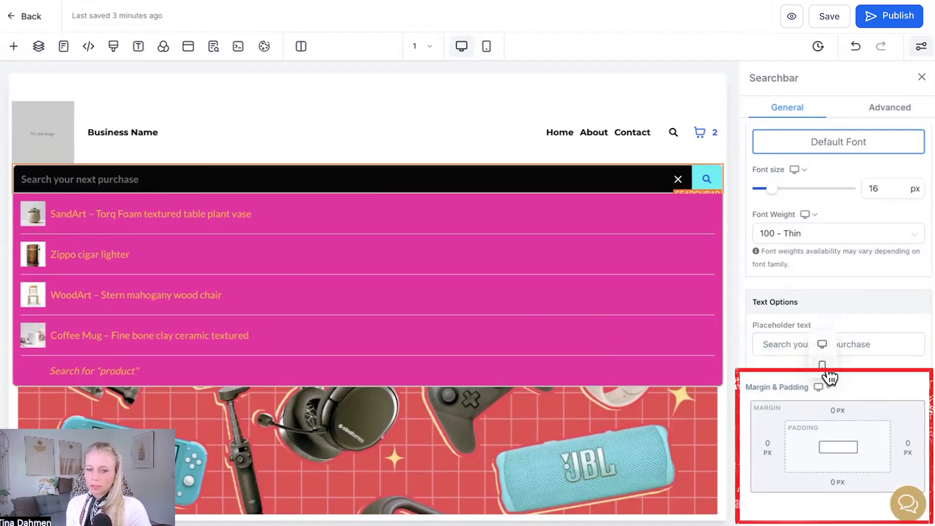
pyautogui.click(837, 410)
pyautogui.click(766, 488)
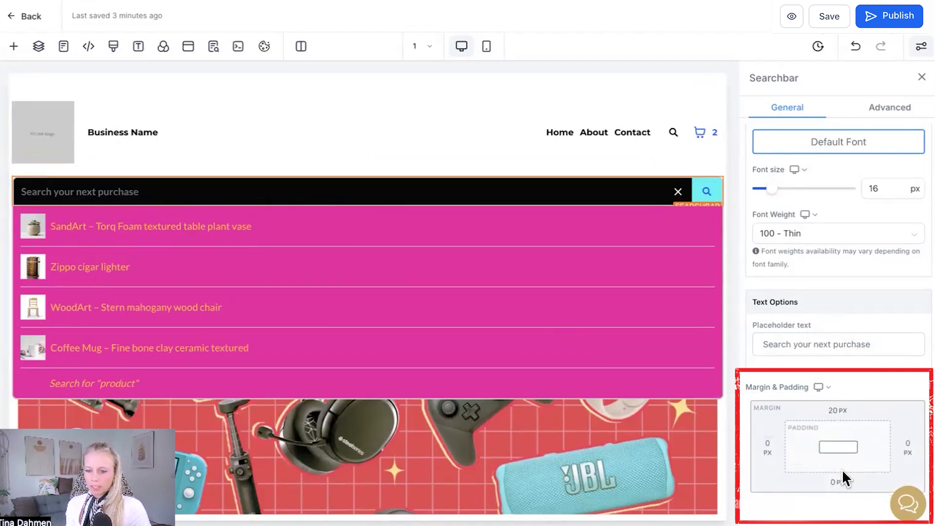
pyautogui.click(837, 480)
pyautogui.click(762, 431)
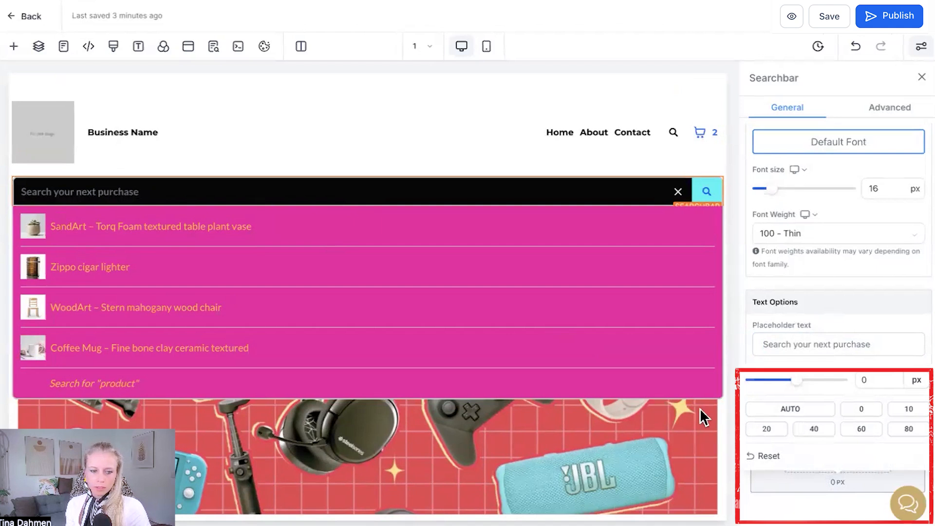
# - Set the border thickness of the search input to 10 px in the advanced settings
pyautogui.scroll(-2, 608, 404)
pyautogui.click(889, 108)
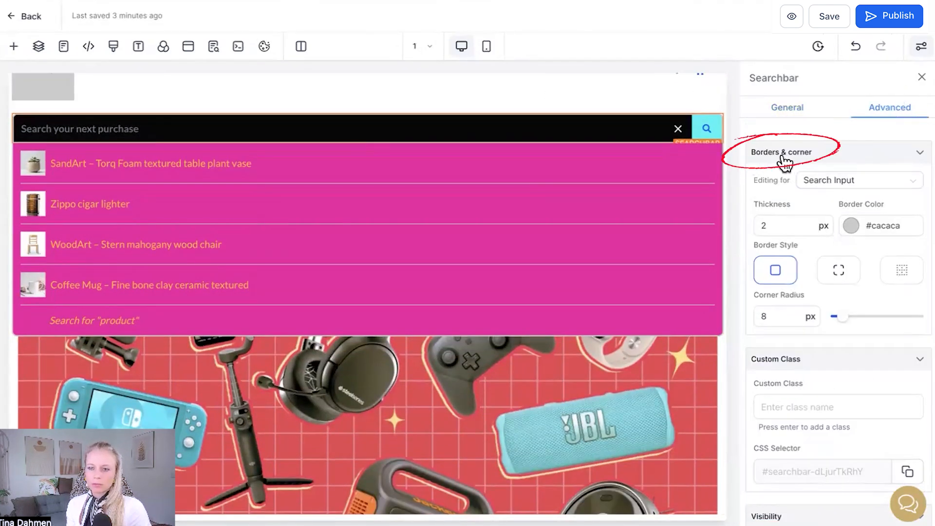
pyautogui.click(794, 225)
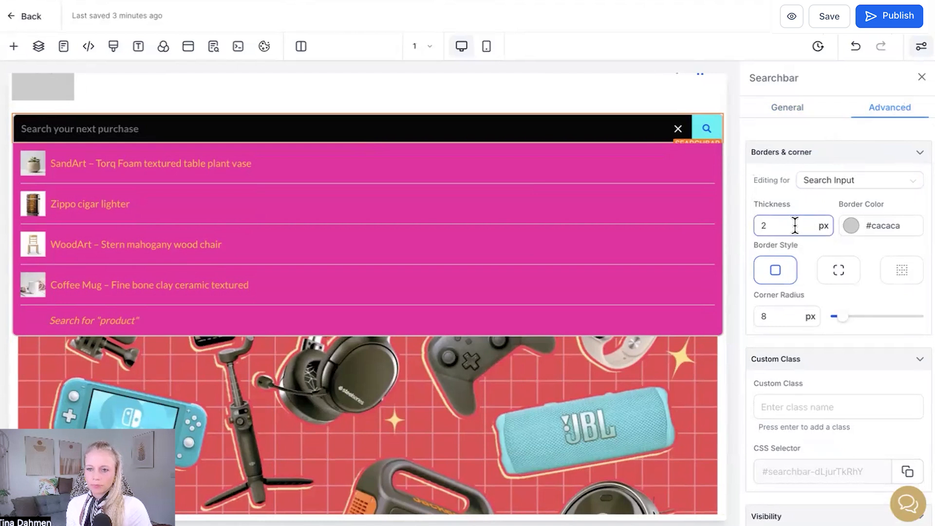
pyautogui.moveTo(780, 226); pyautogui.dragTo(760, 225)
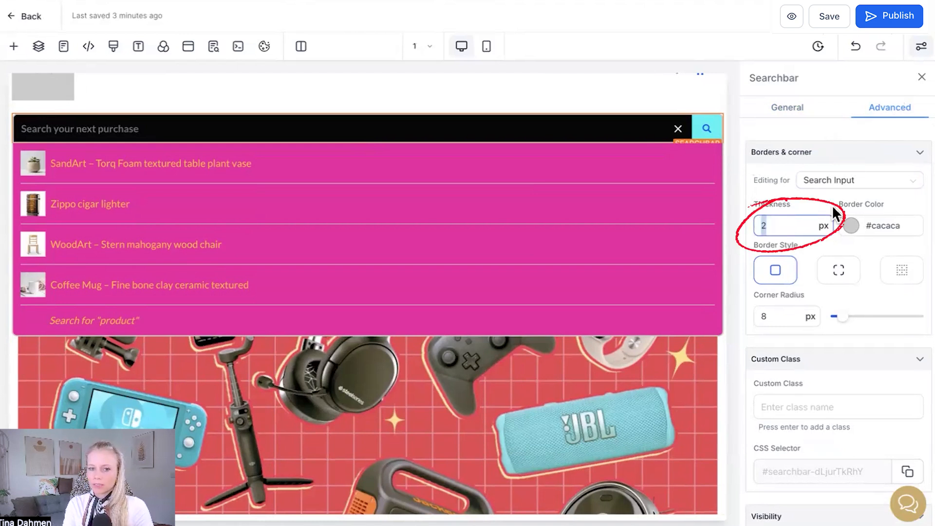
pyautogui.write('10')
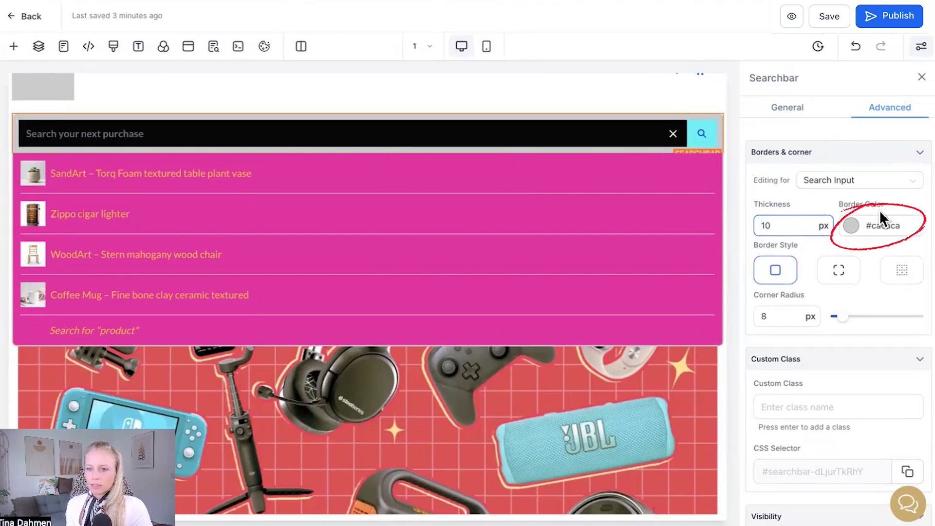
# - Color the search input's border bright red and set its style to dotted
pyautogui.click(850, 227)
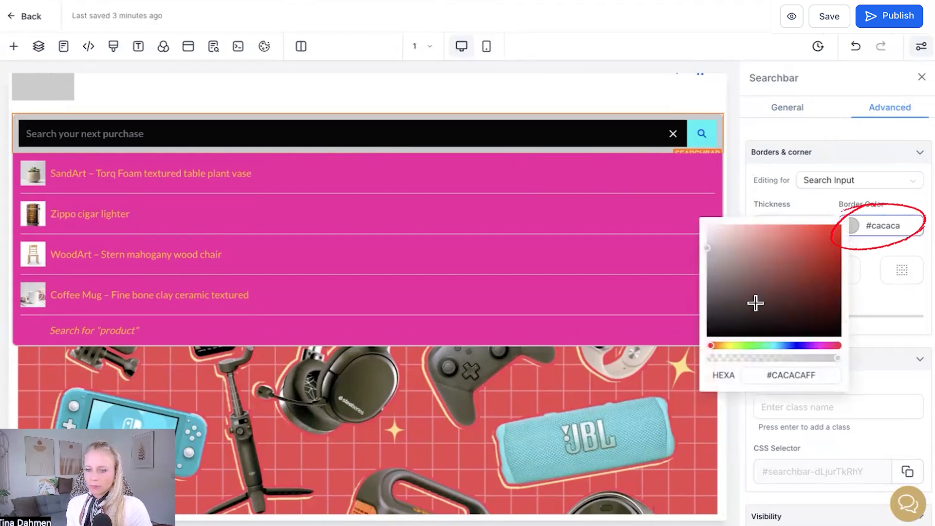
pyautogui.moveTo(805, 292); pyautogui.dragTo(838, 225)
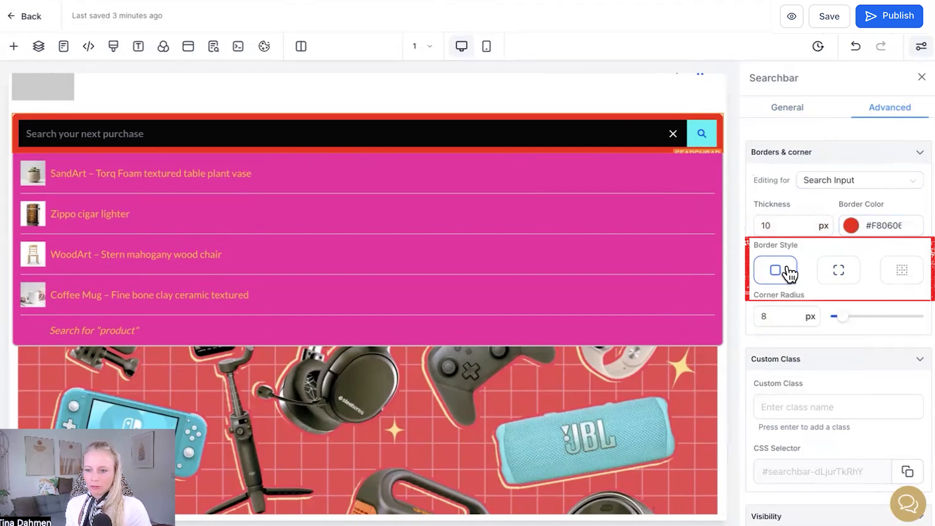
pyautogui.click(844, 280)
pyautogui.click(903, 283)
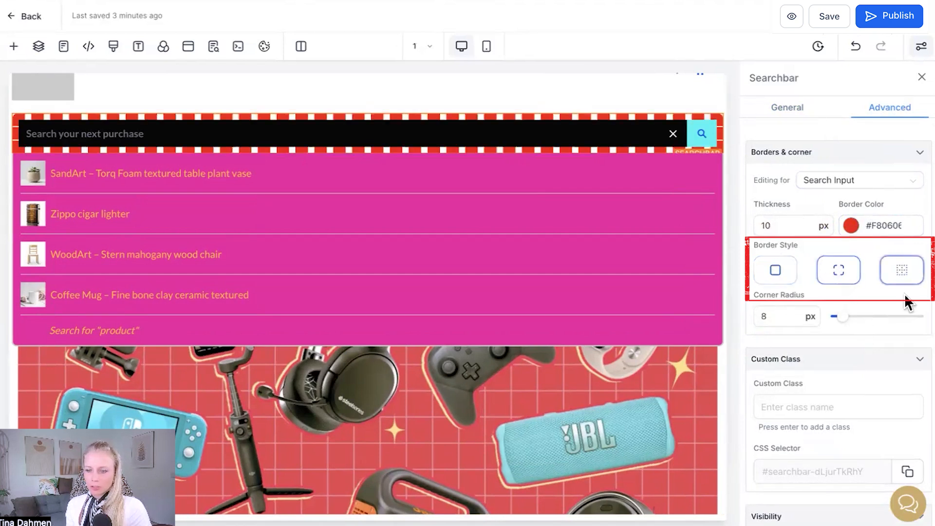
# - Try hiding the search bar on desktop and on mobile, turning each visibility option back on
pyautogui.scroll(-1, 890, 298)
pyautogui.moveTo(751, 261); pyautogui.dragTo(868, 286)
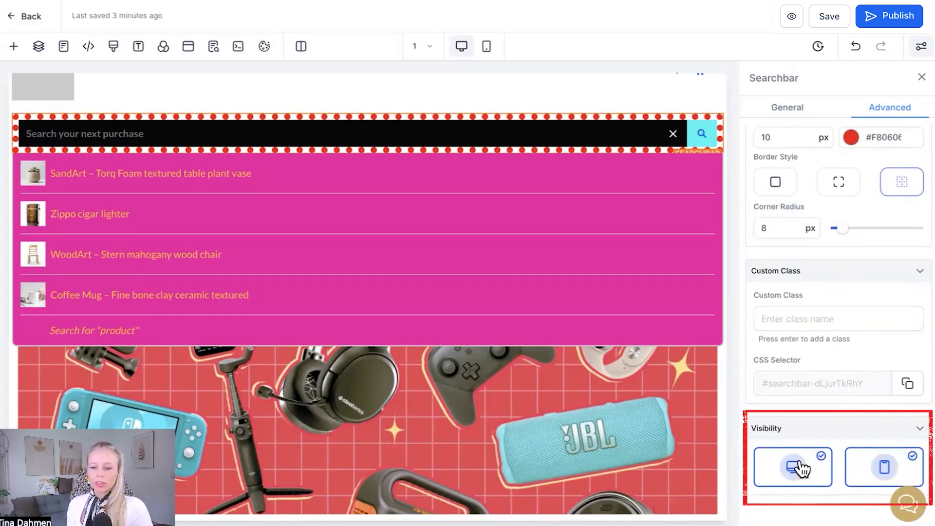
pyautogui.click(812, 481)
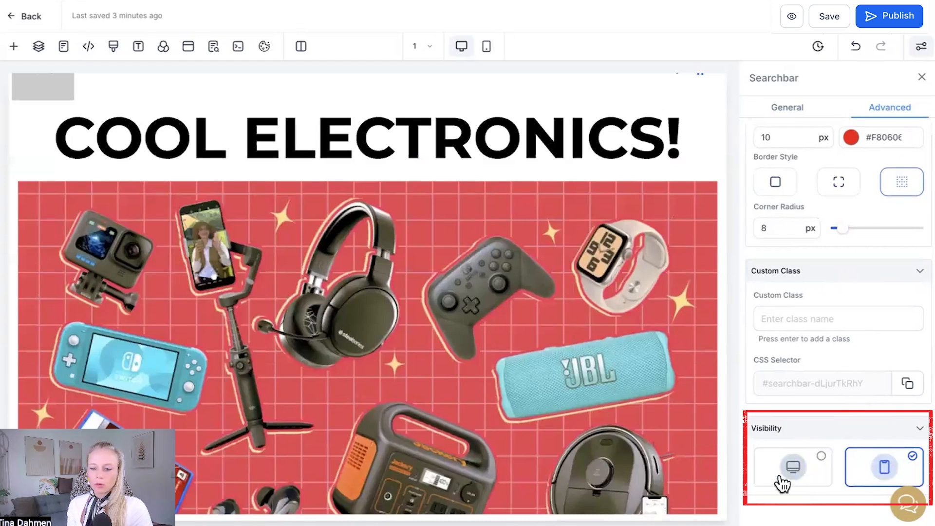
pyautogui.click(781, 484)
pyautogui.click(881, 475)
pyautogui.click(866, 483)
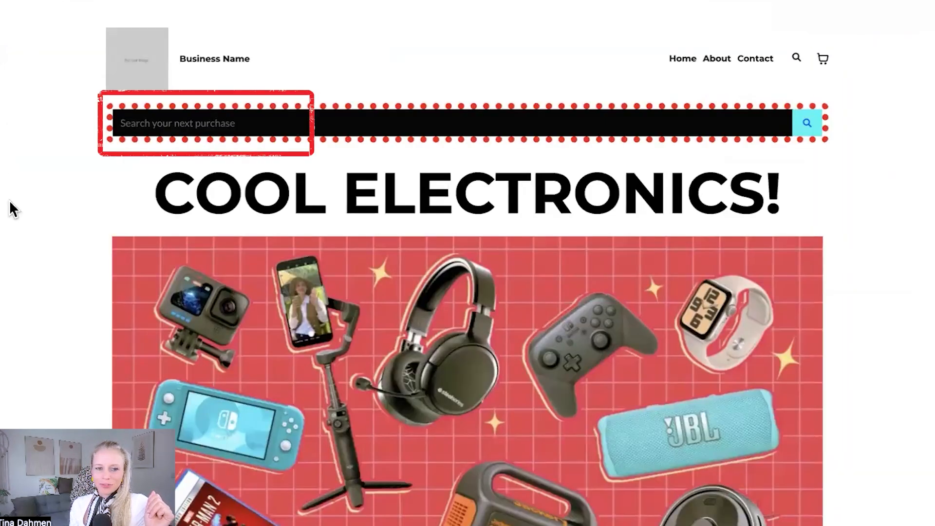
# - Test the search bar on the store's preview page by searching for "headphone" and opening the Pink Headphones product
pyautogui.click(205, 123)
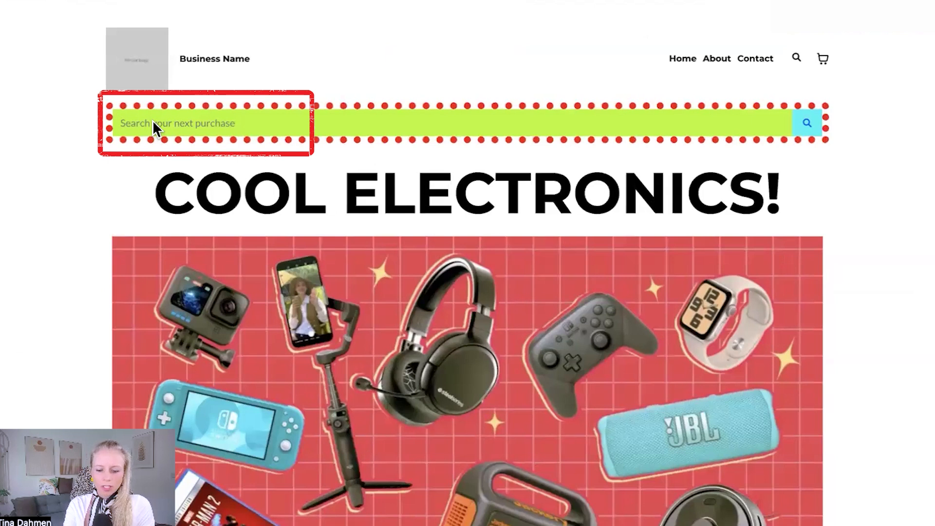
pyautogui.write('headphone')
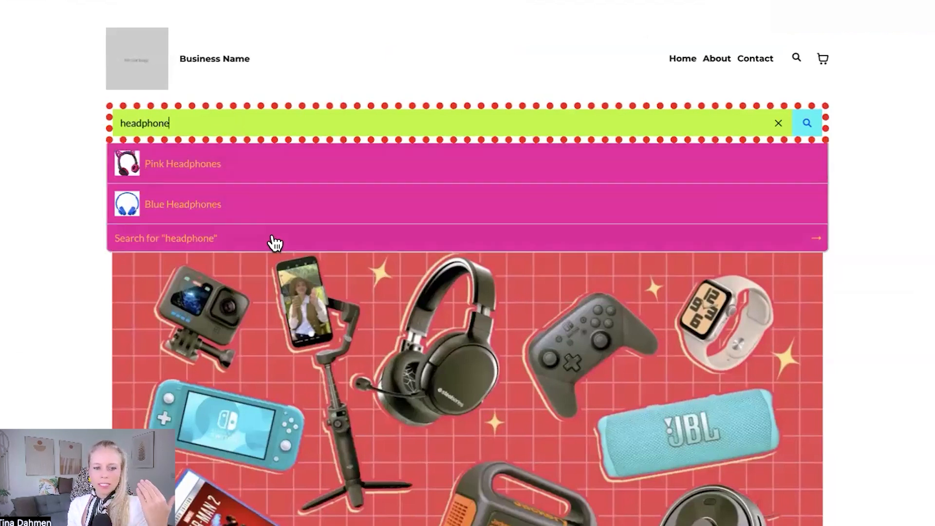
pyautogui.click(183, 171)
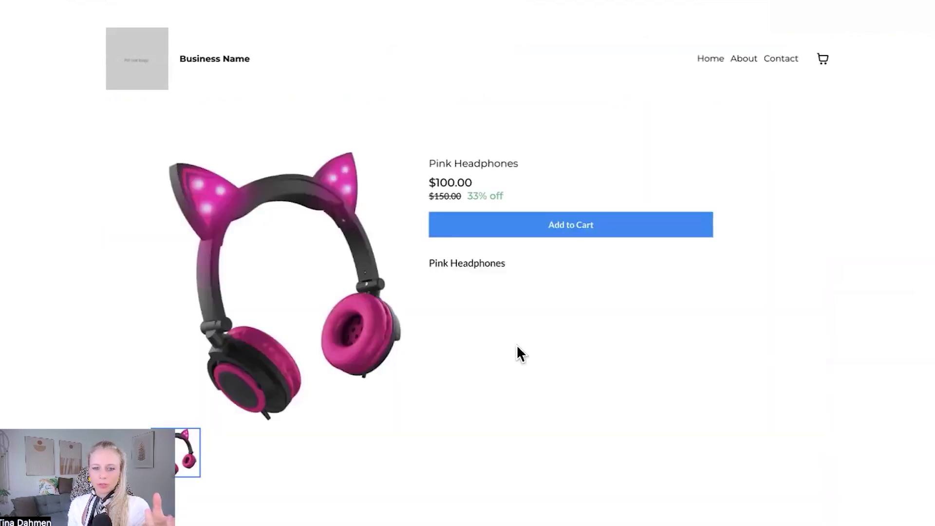